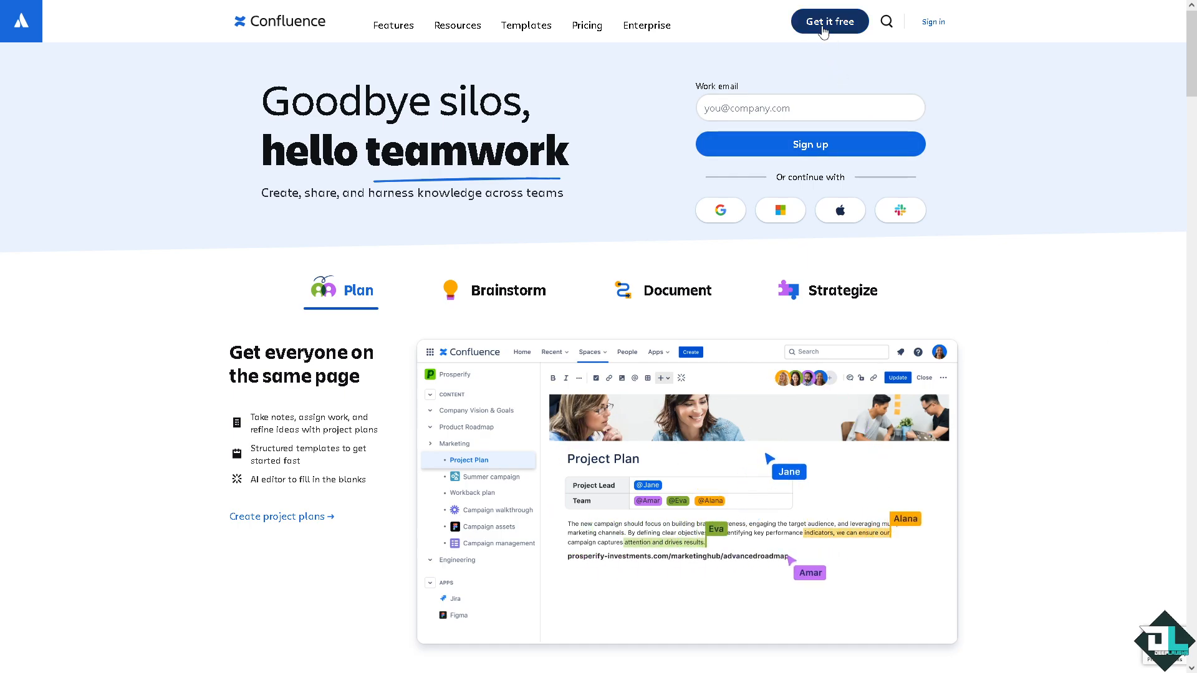
key(alt+Left)
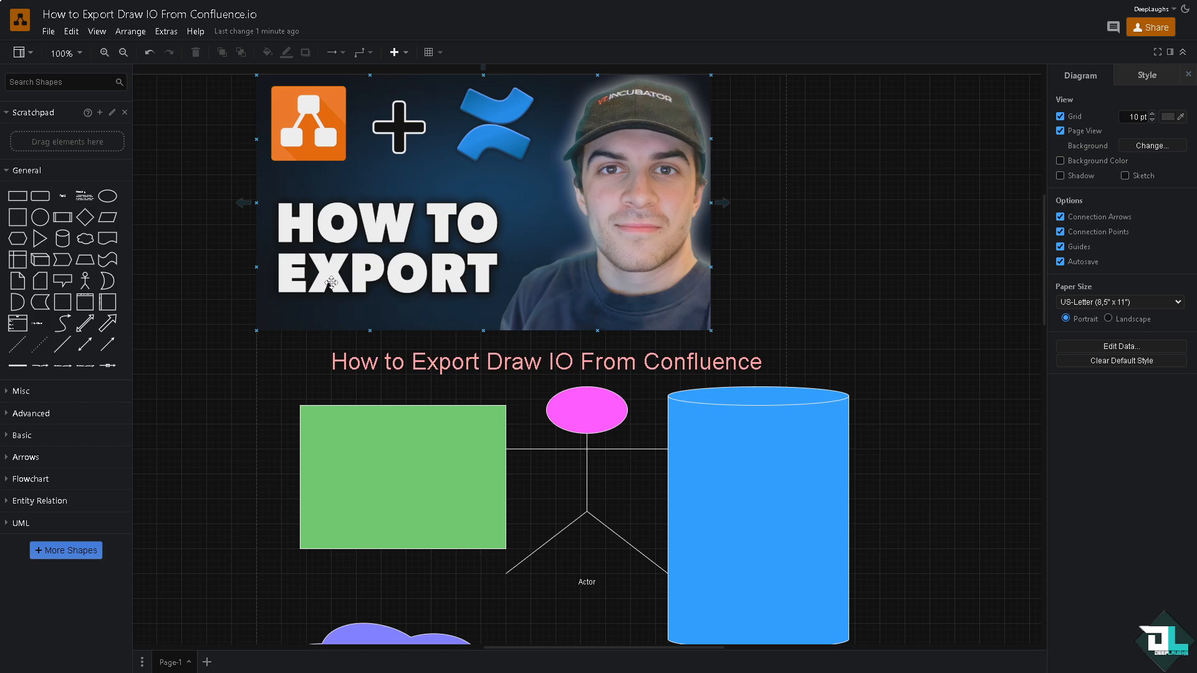
key(Escape)
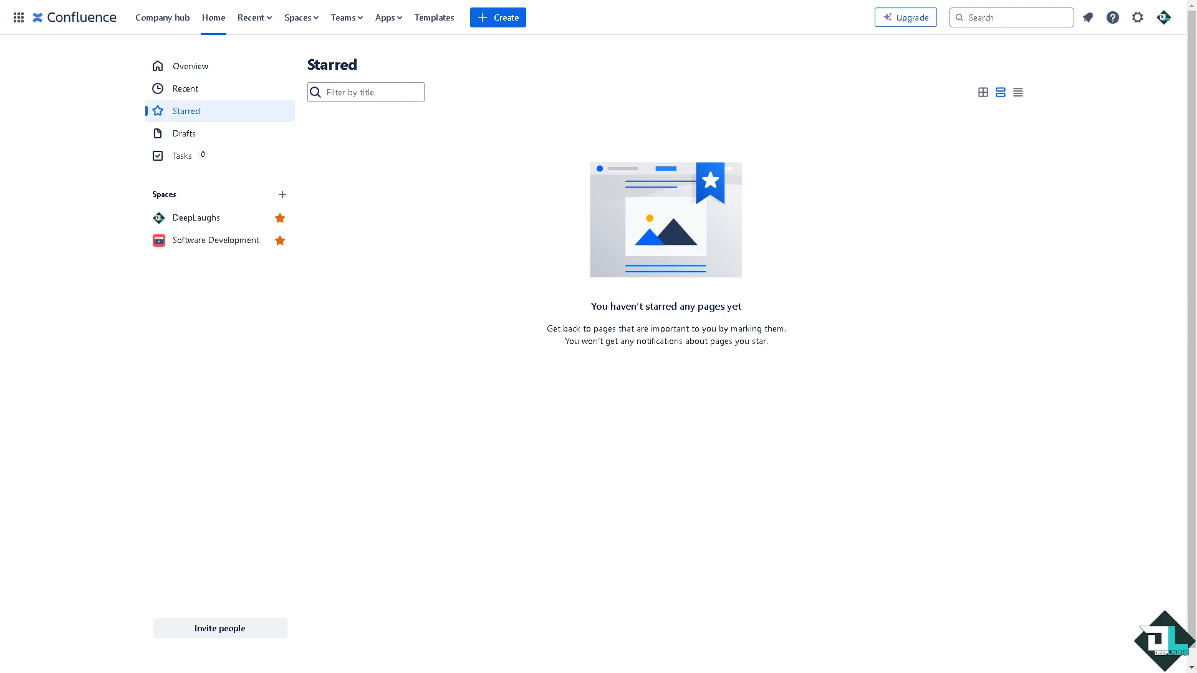
- Browse the Confluence marketplace apps for the draw.io Diagrams & Whiteboards app
click(401, 23)
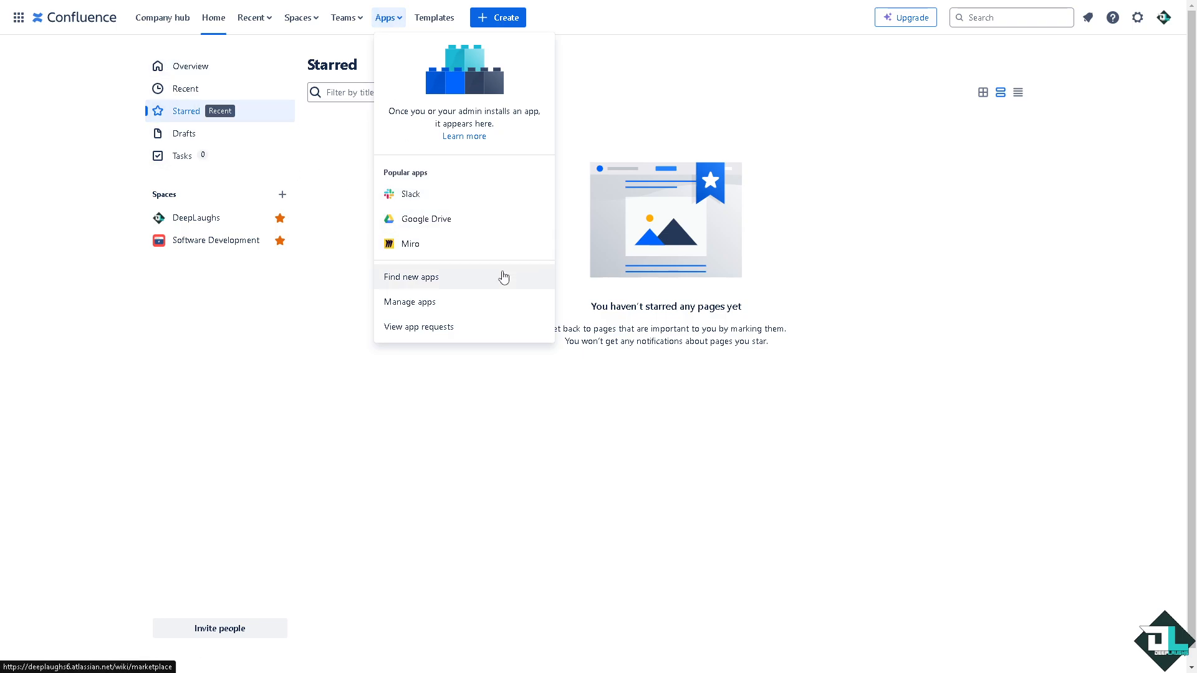
click(439, 284)
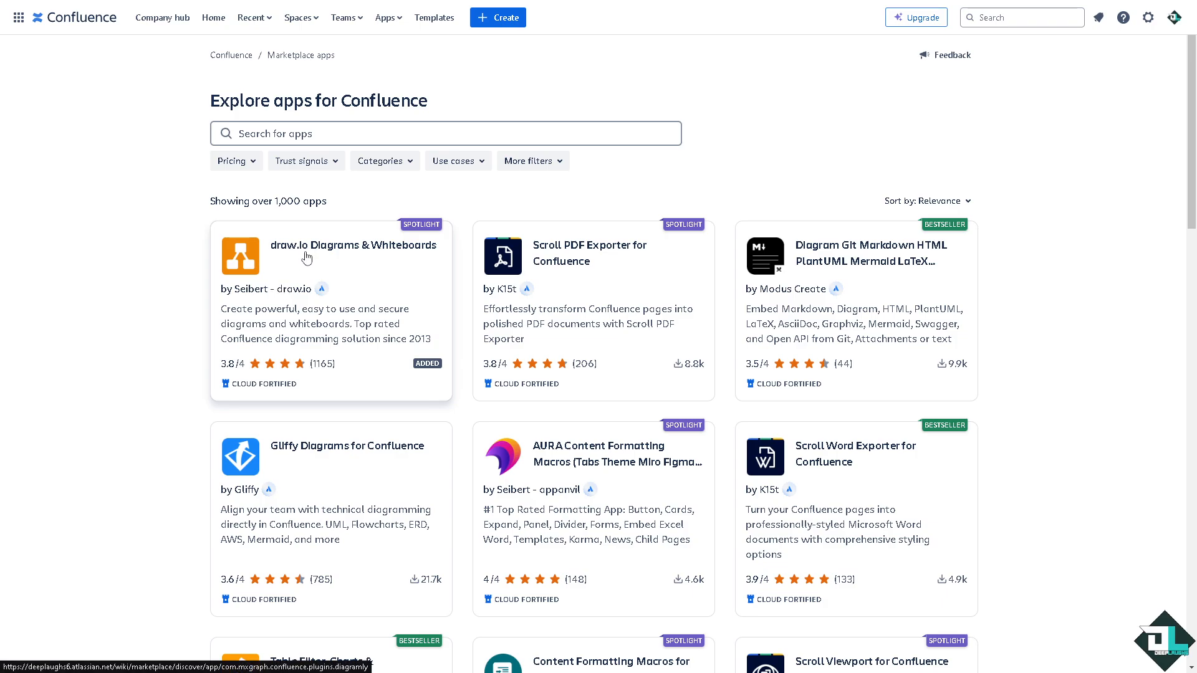
- Create a new page titled "How to Export Draw IO From Confluence"
click(496, 17)
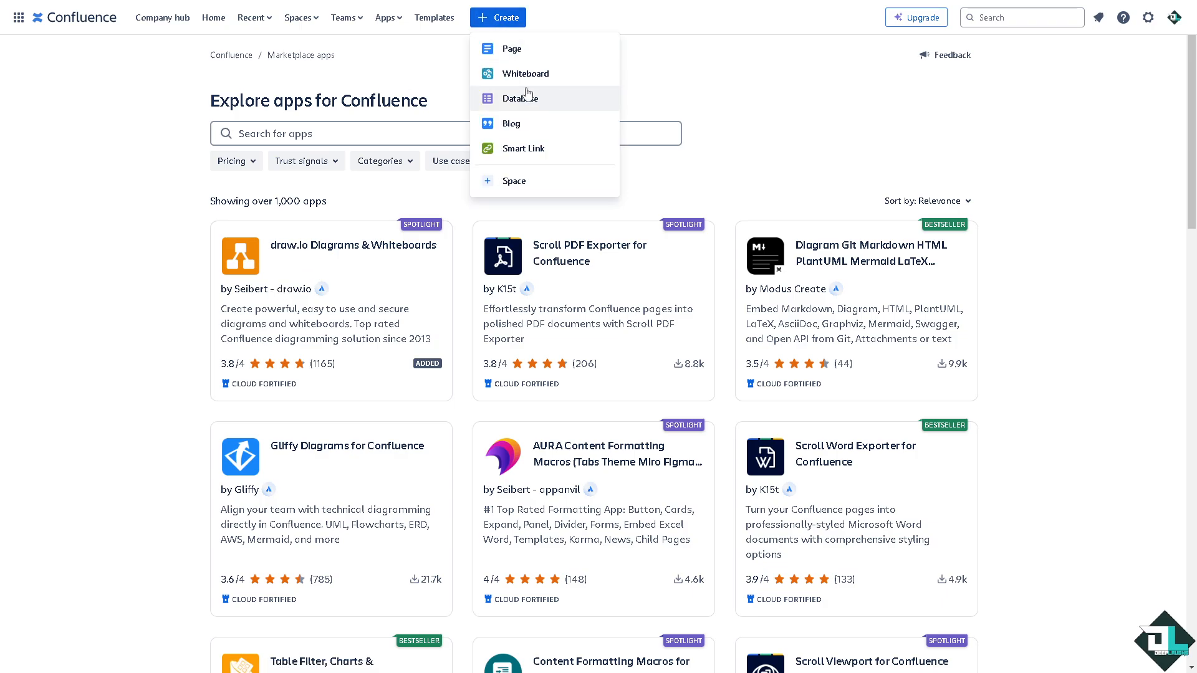
click(531, 56)
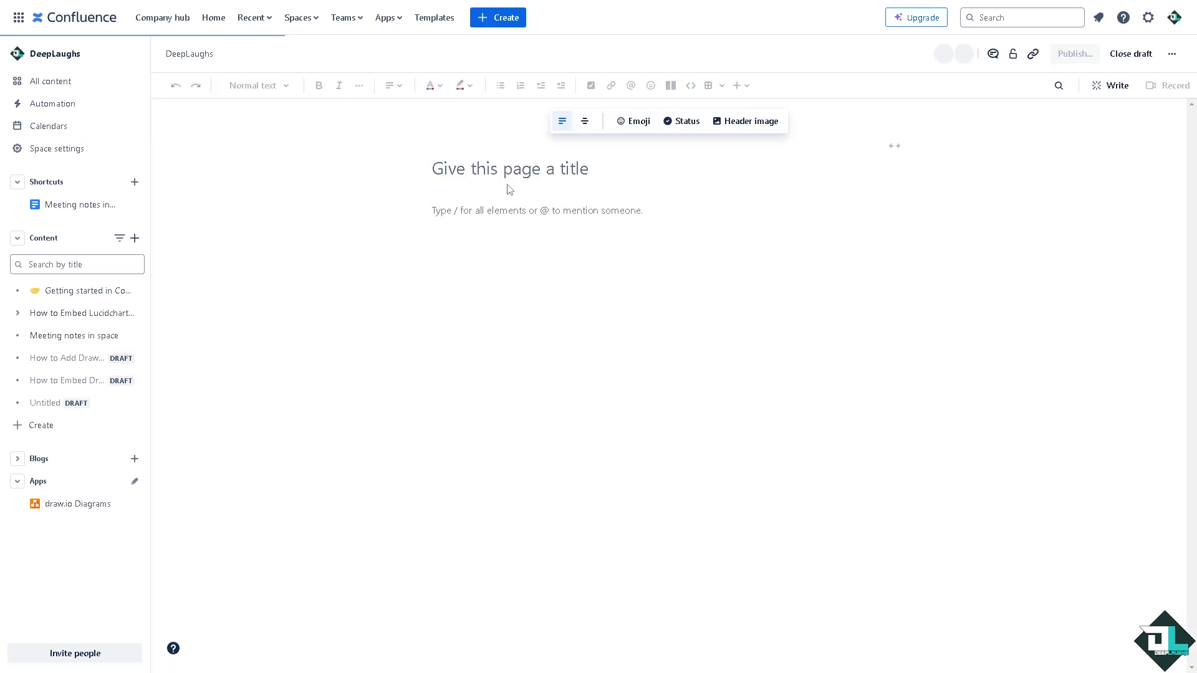
click(520, 172)
text(How to Export Draw IO From Confluence)
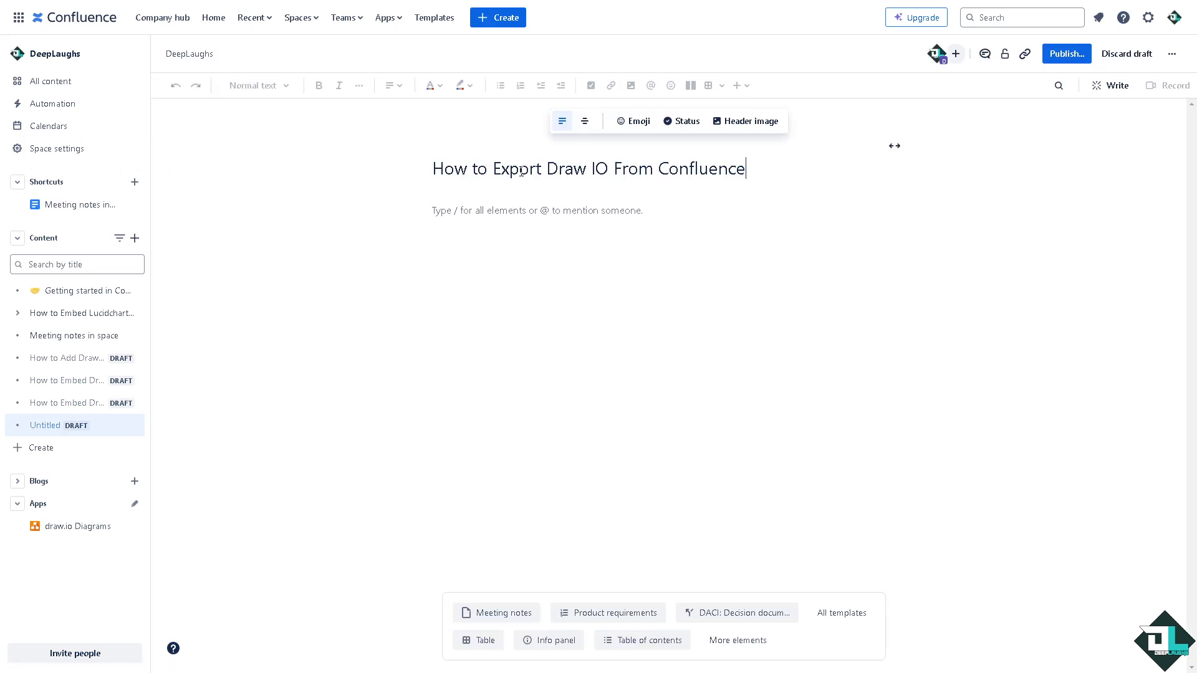
- Insert a new draw.io Diagram into the page body, using the Blank Diagram template
click(564, 211)
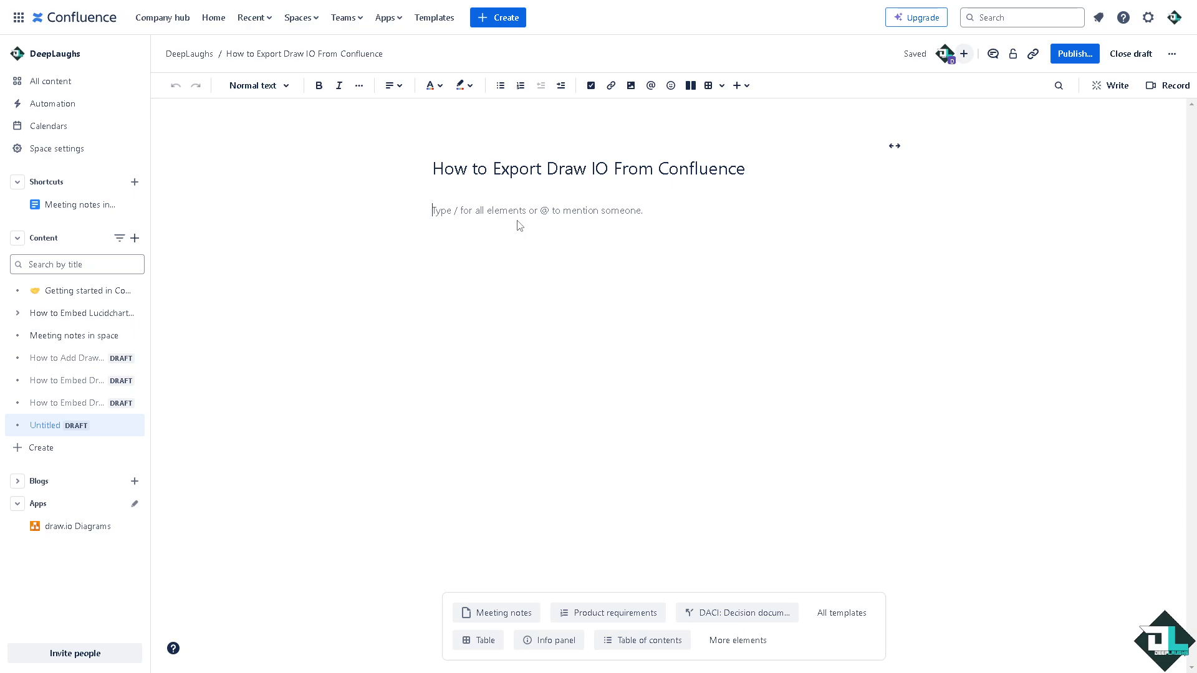
text(/draw)
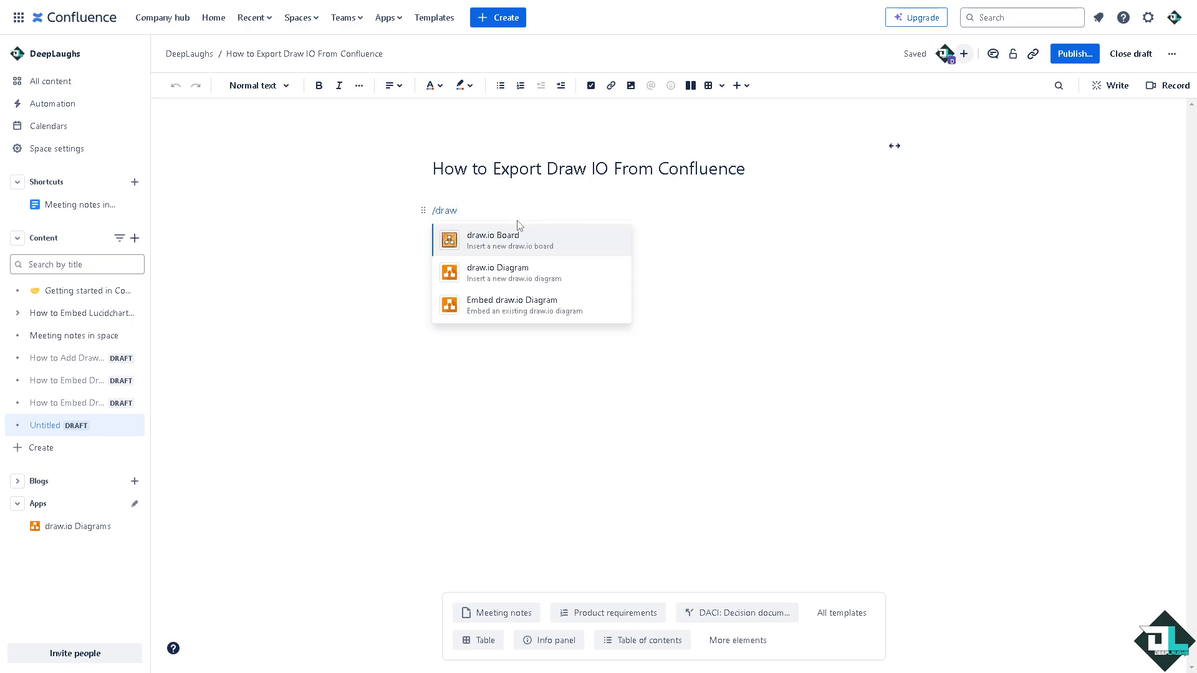
click(566, 282)
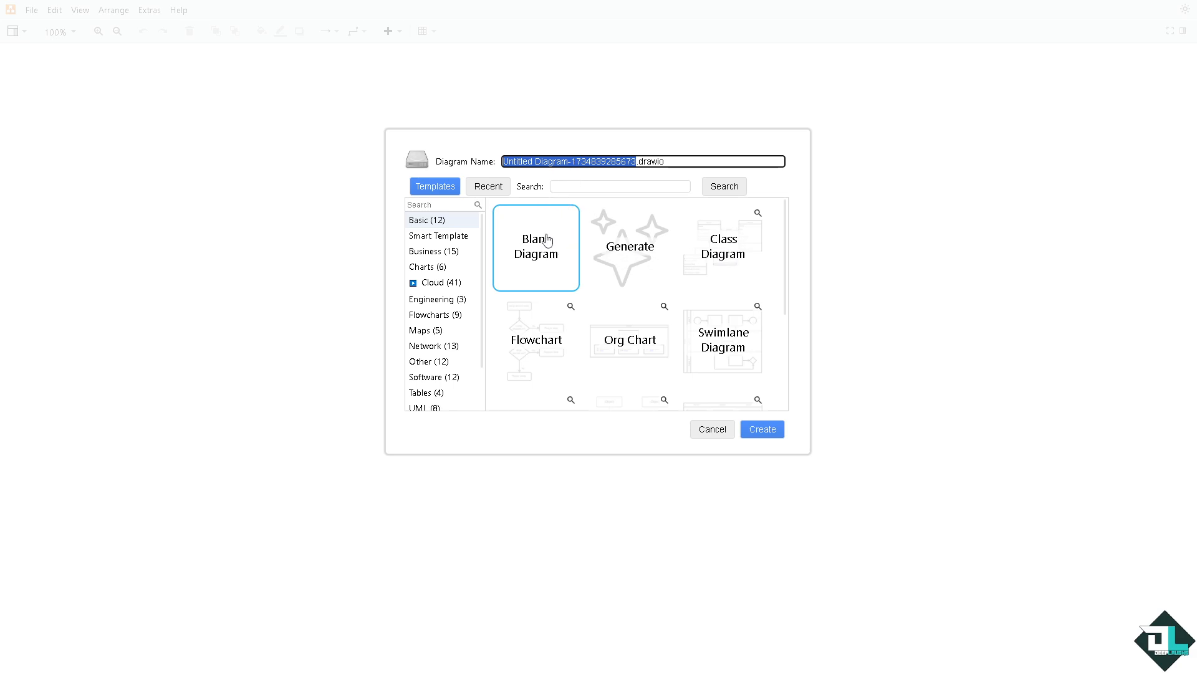
click(764, 437)
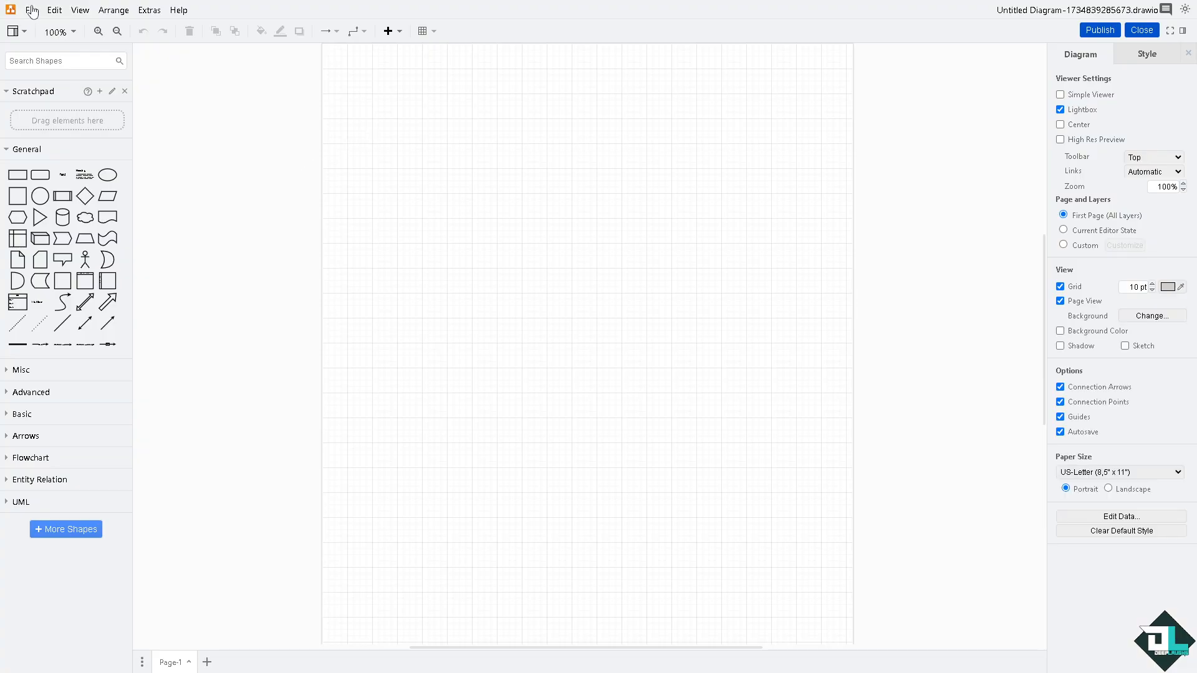
click(33, 11)
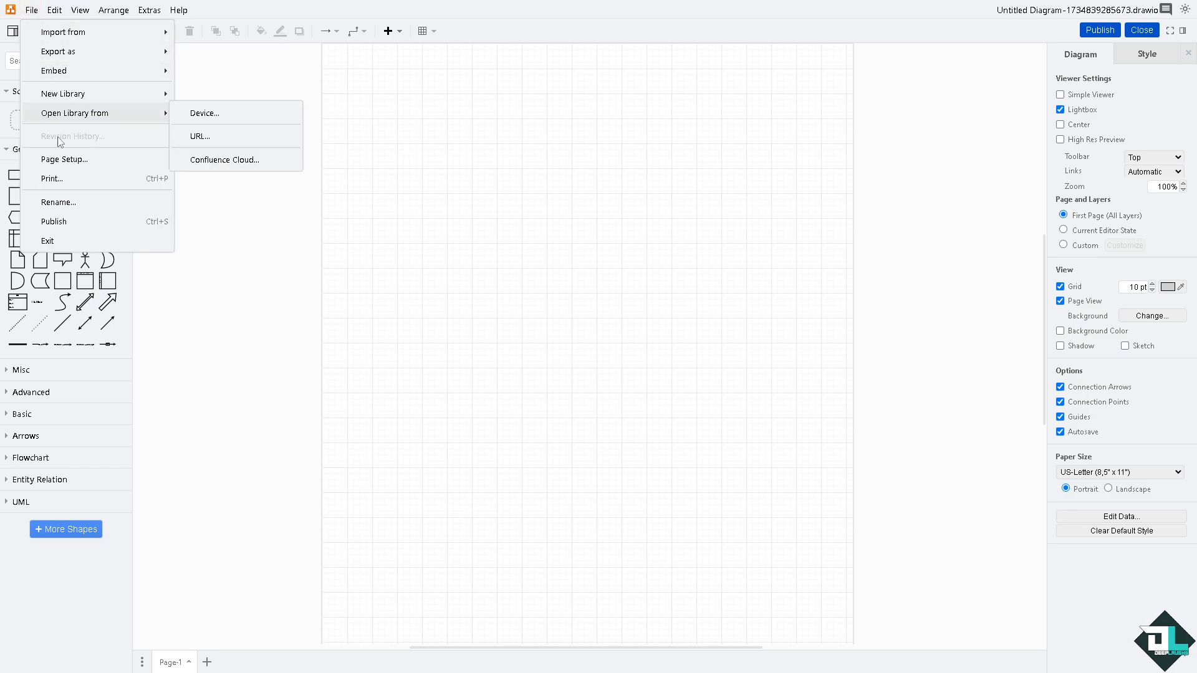
mouse_move(63, 71)
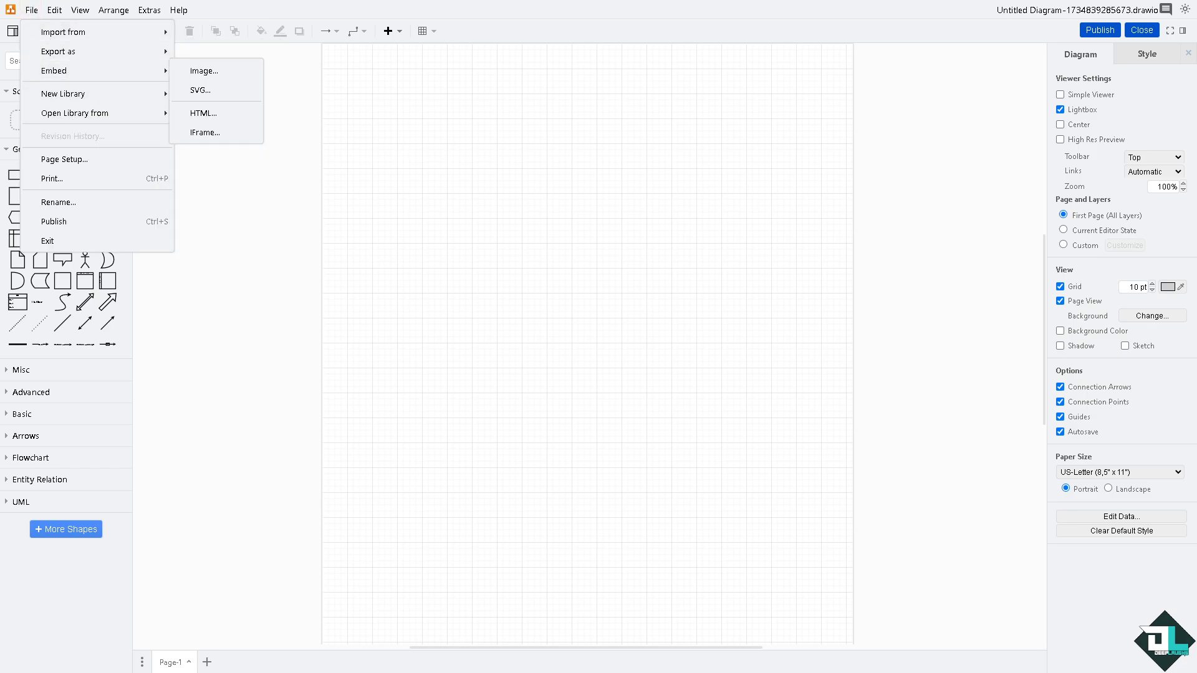
- Paste the copied "How to Export" thumbnail image onto the blank diagram canvas
key(ctrl+v)
click(639, 274)
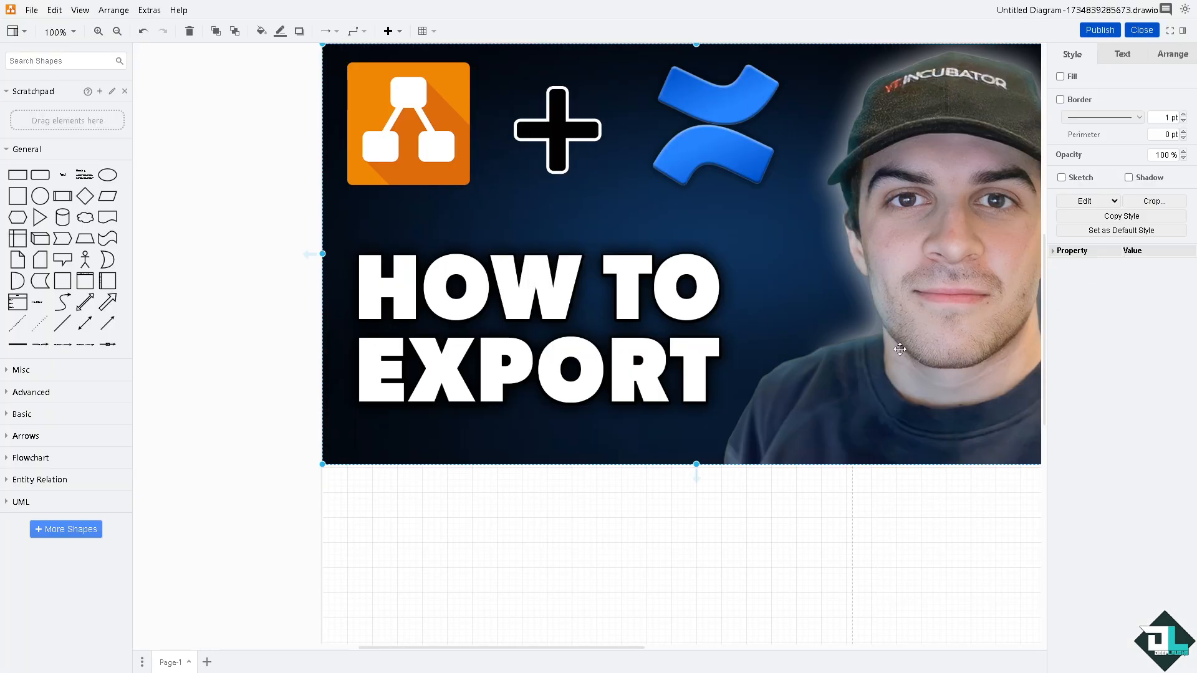
click(421, 497)
scroll(421, 497, down, 1)
scroll(418, 496, up, 2)
click(409, 493)
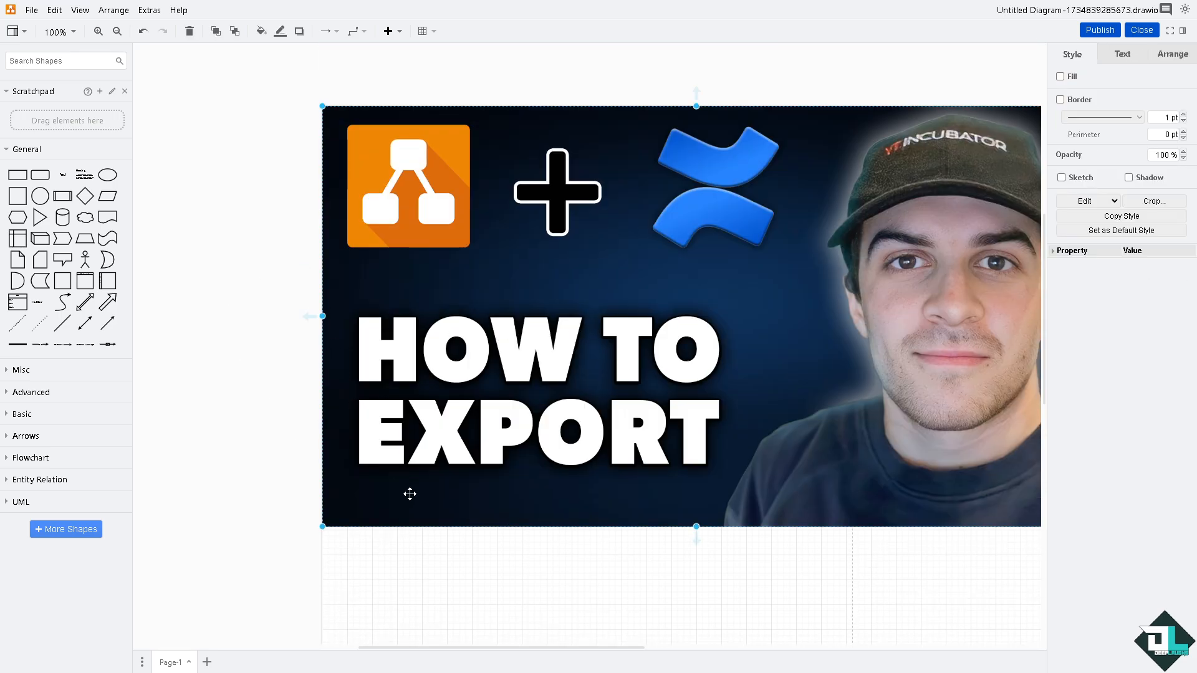
scroll(409, 494, down, 2)
click(441, 457)
- Add an actor, two document shapes, an ellipse and a horizontal container below the image, and publish the diagram to the page
drag(85, 260, 402, 496)
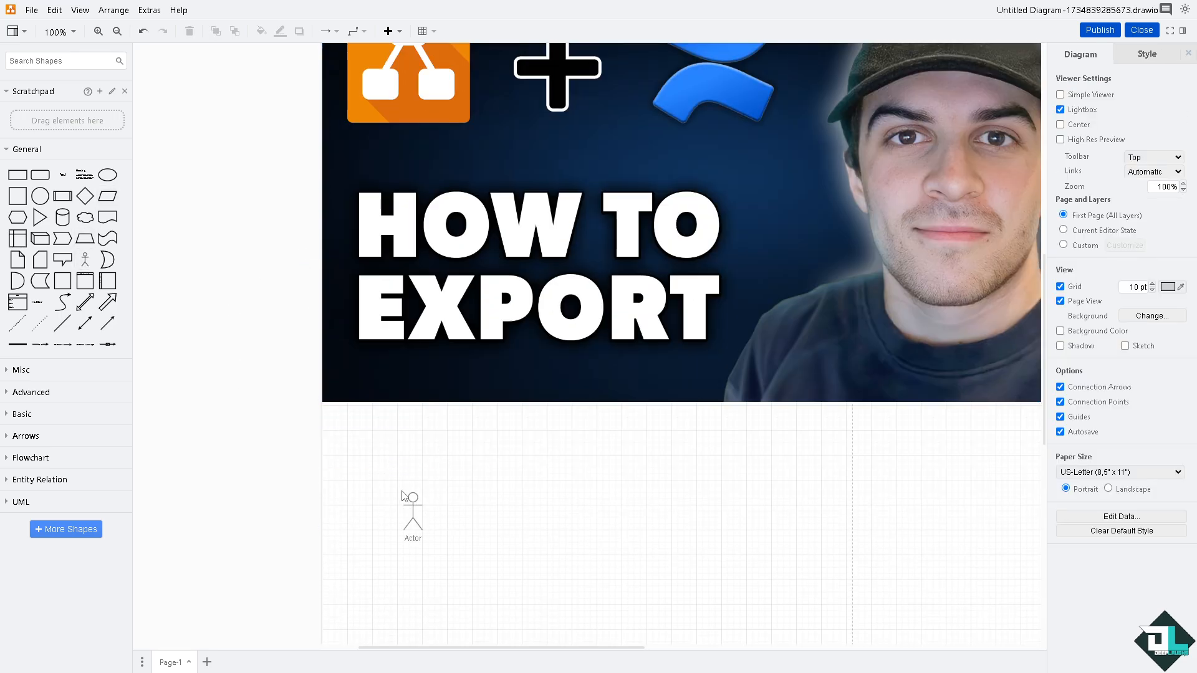
drag(107, 217, 540, 511)
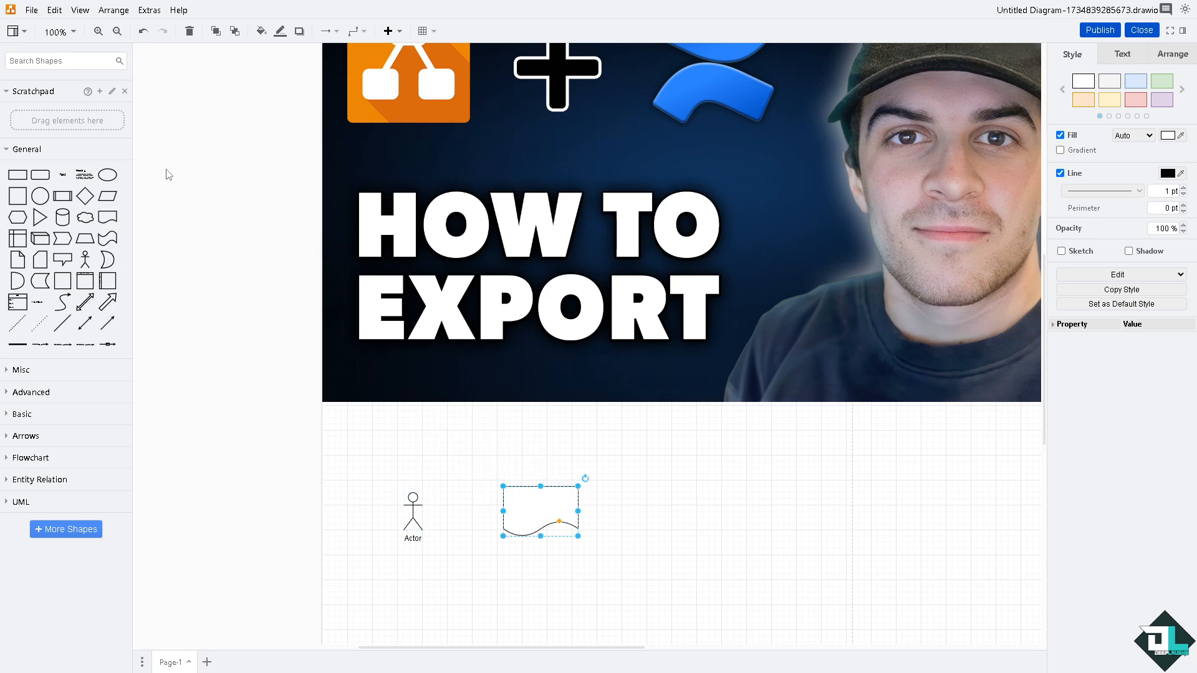
drag(108, 175, 684, 505)
drag(107, 217, 385, 349)
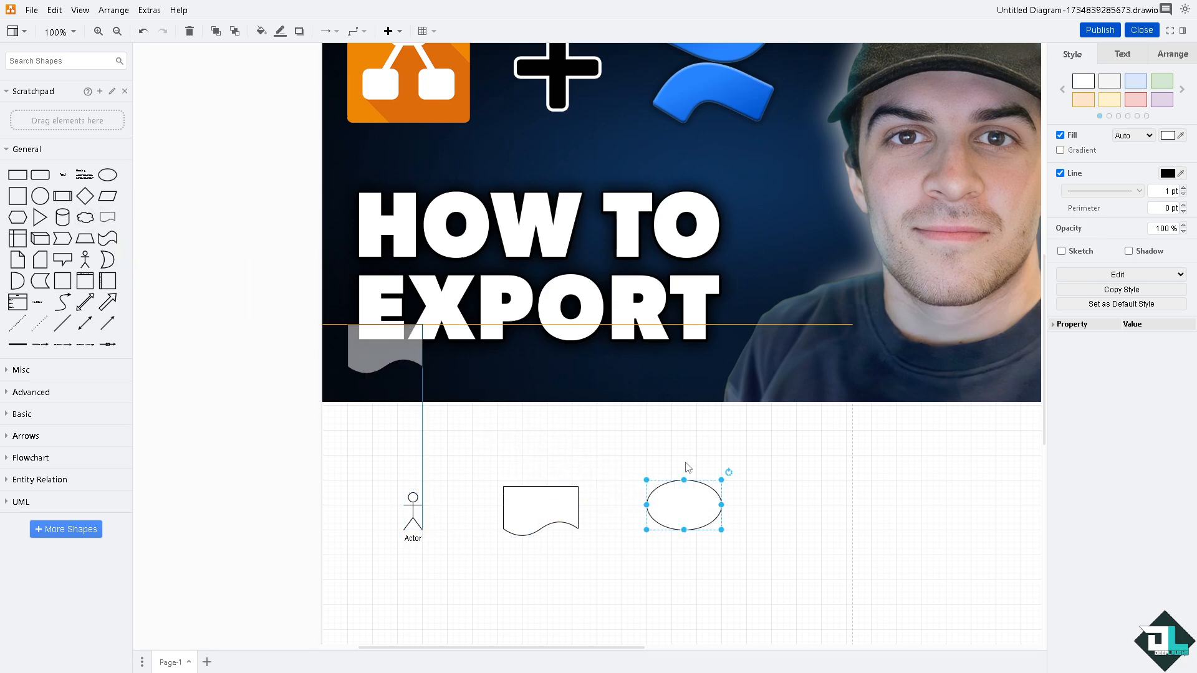
drag(687, 468, 852, 530)
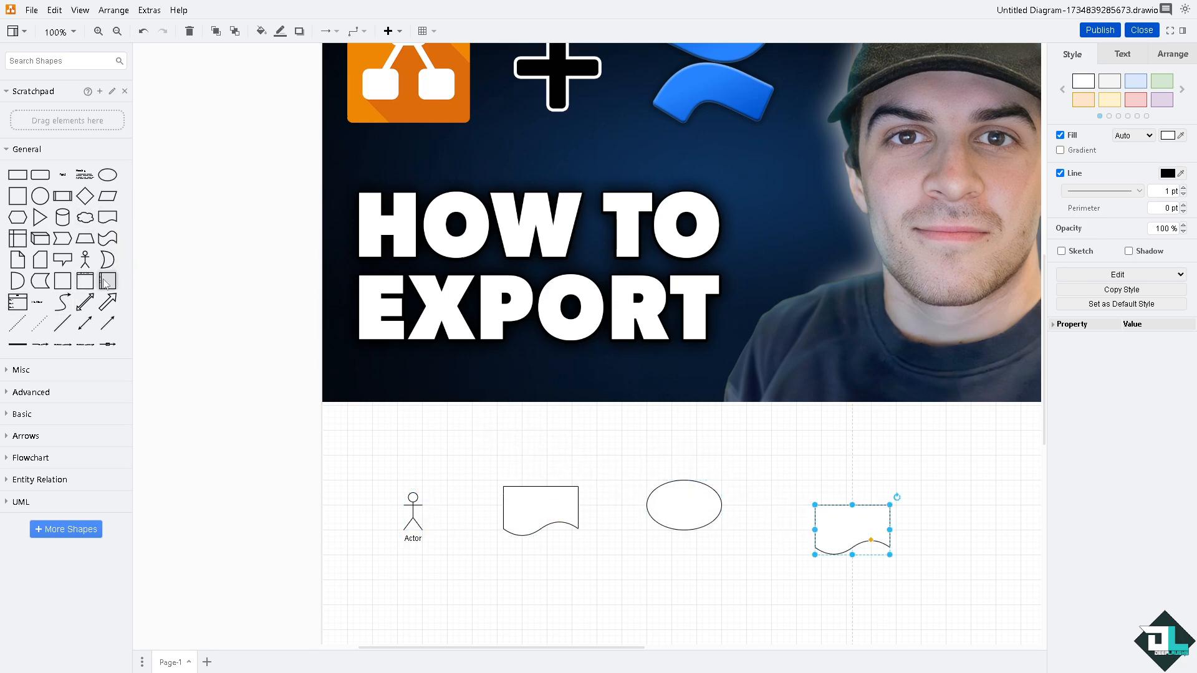
drag(104, 284, 612, 503)
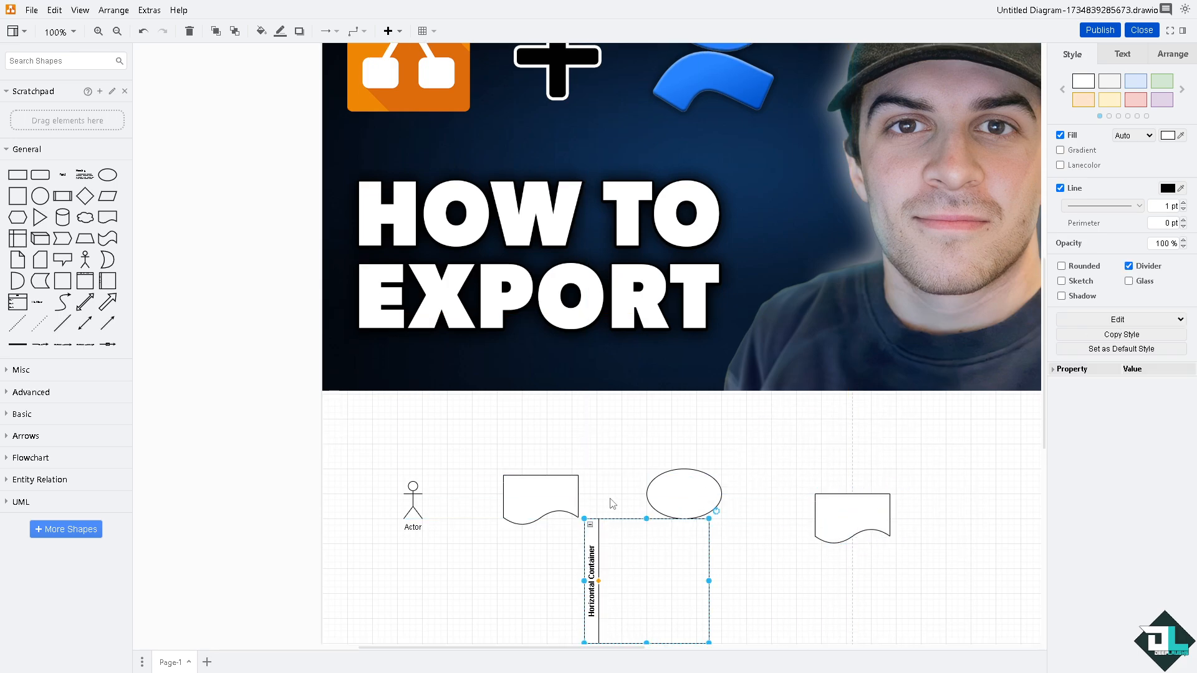
click(1099, 31)
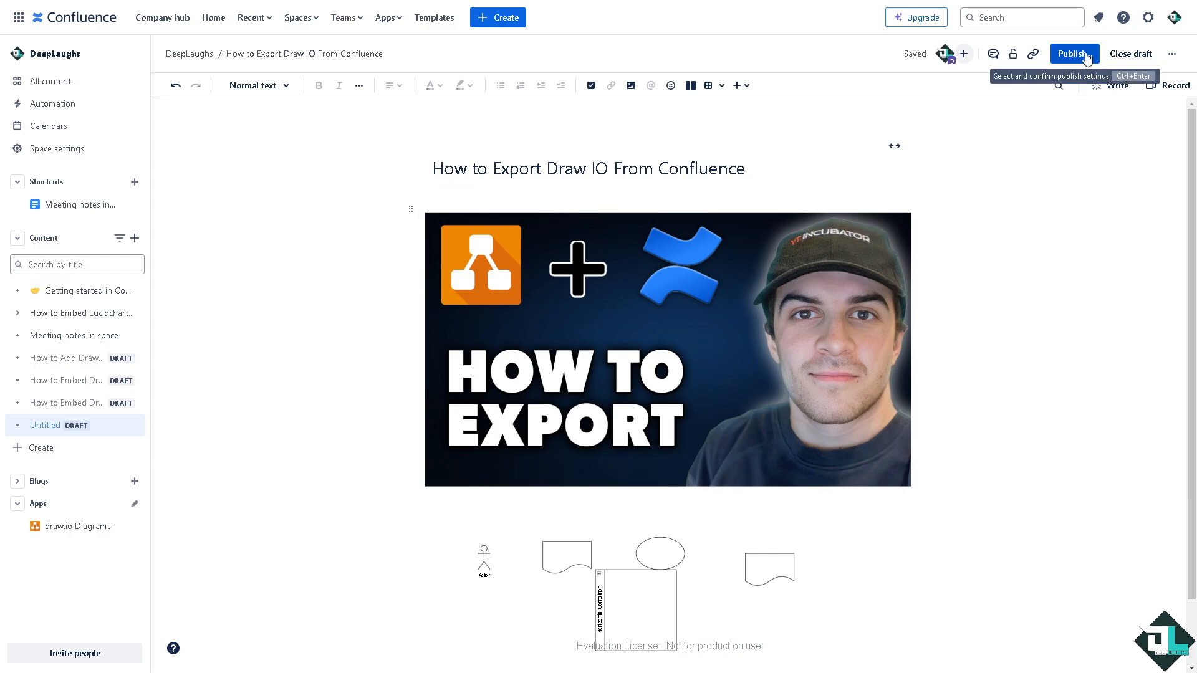
- Draft an edit invitation for the page with the message "How to Export Draw IO From Confluence"
click(960, 56)
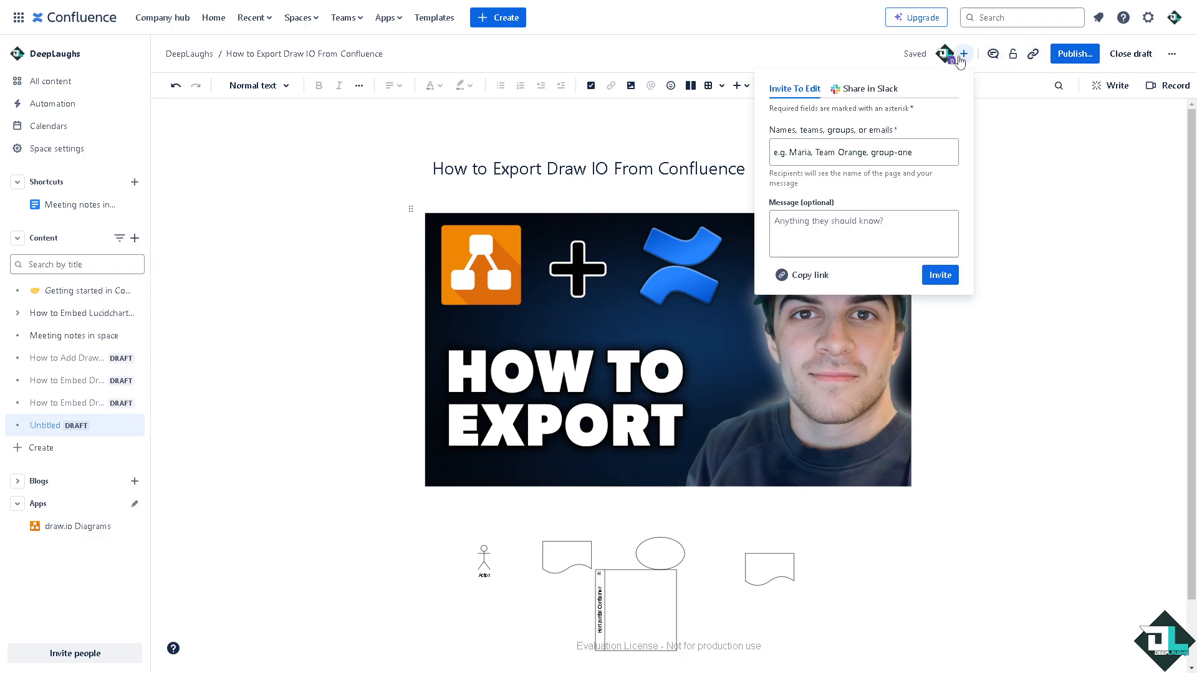
click(800, 234)
text(How to Export Draw IO From Confluence)
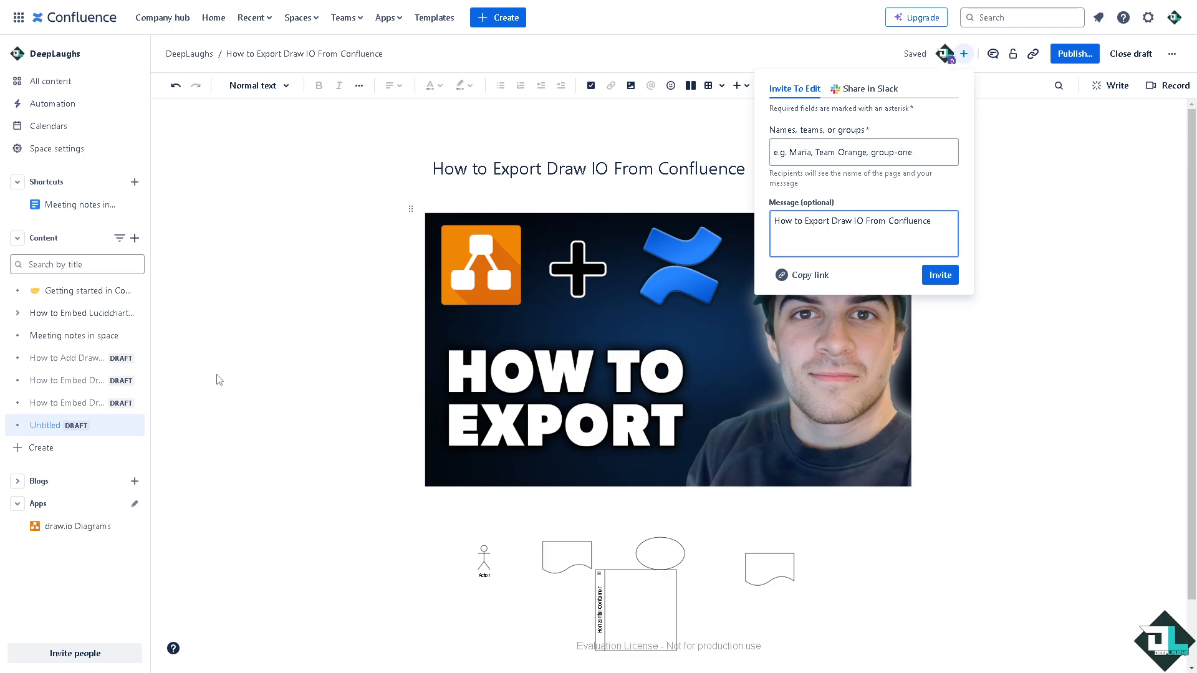
- Preview the embedded diagram in the full-size viewer and return to the page draft
double_click(559, 477)
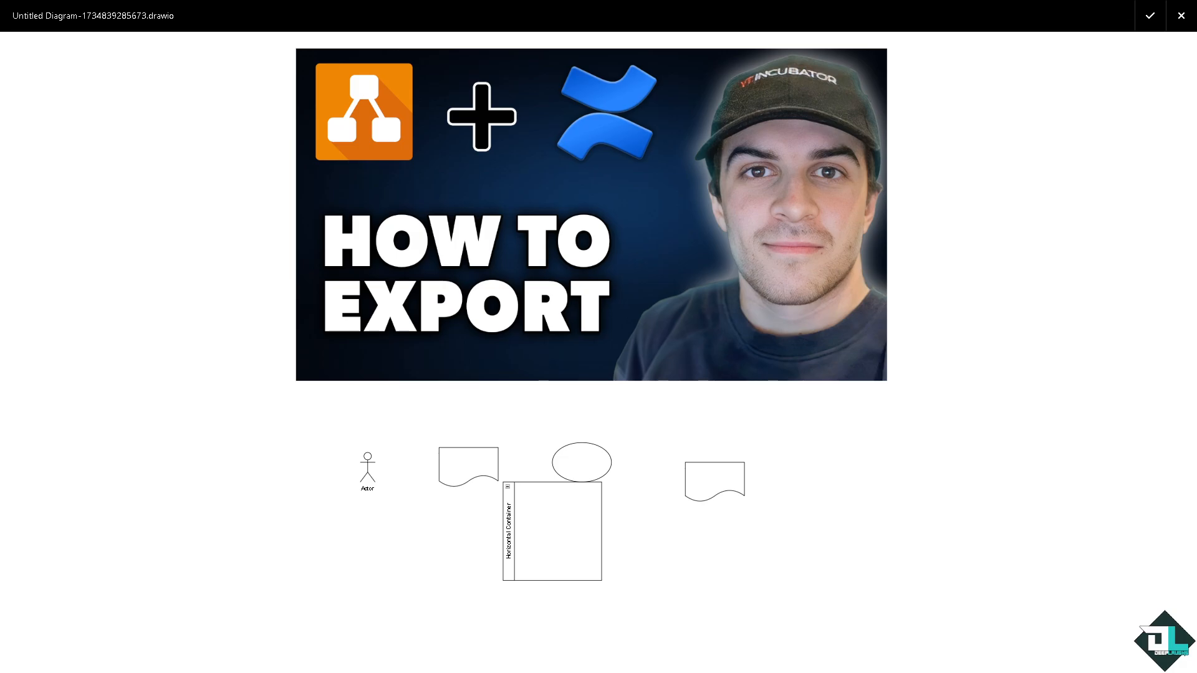
key(Escape)
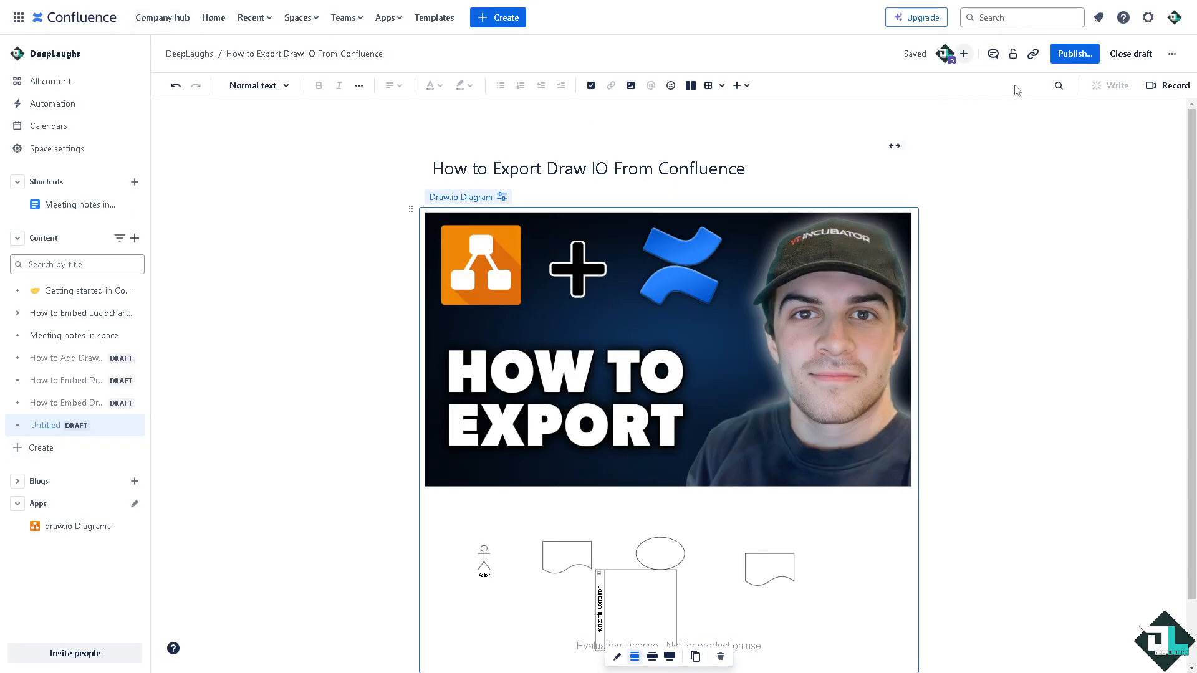
click(1090, 58)
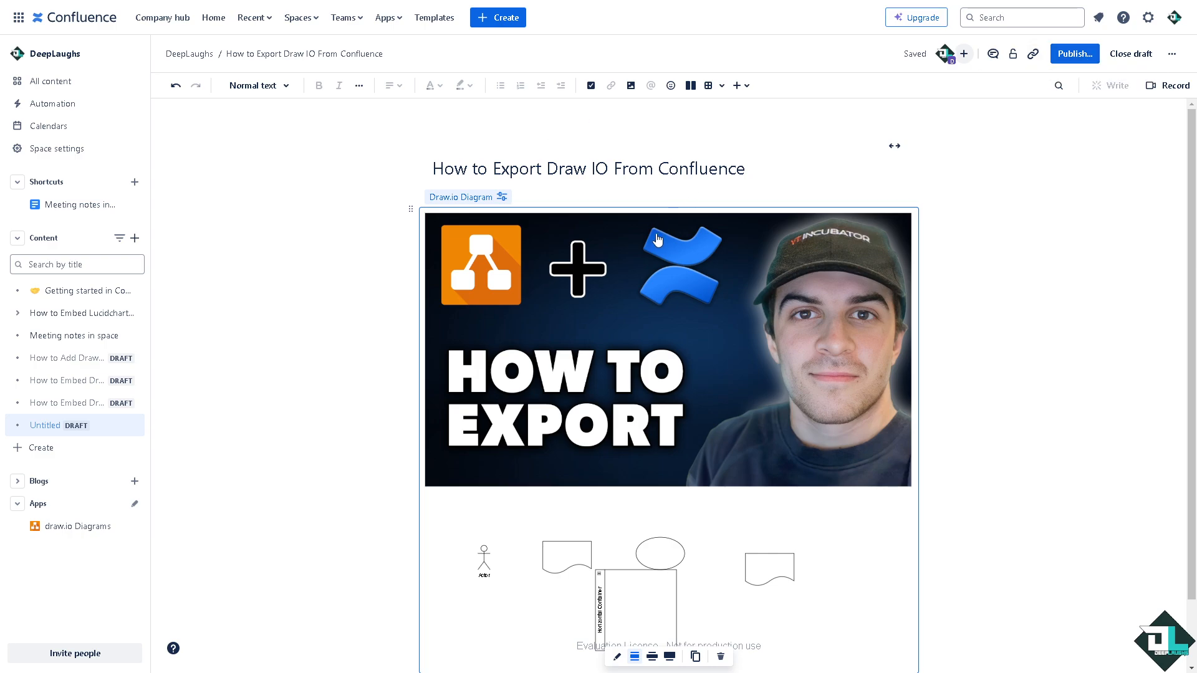